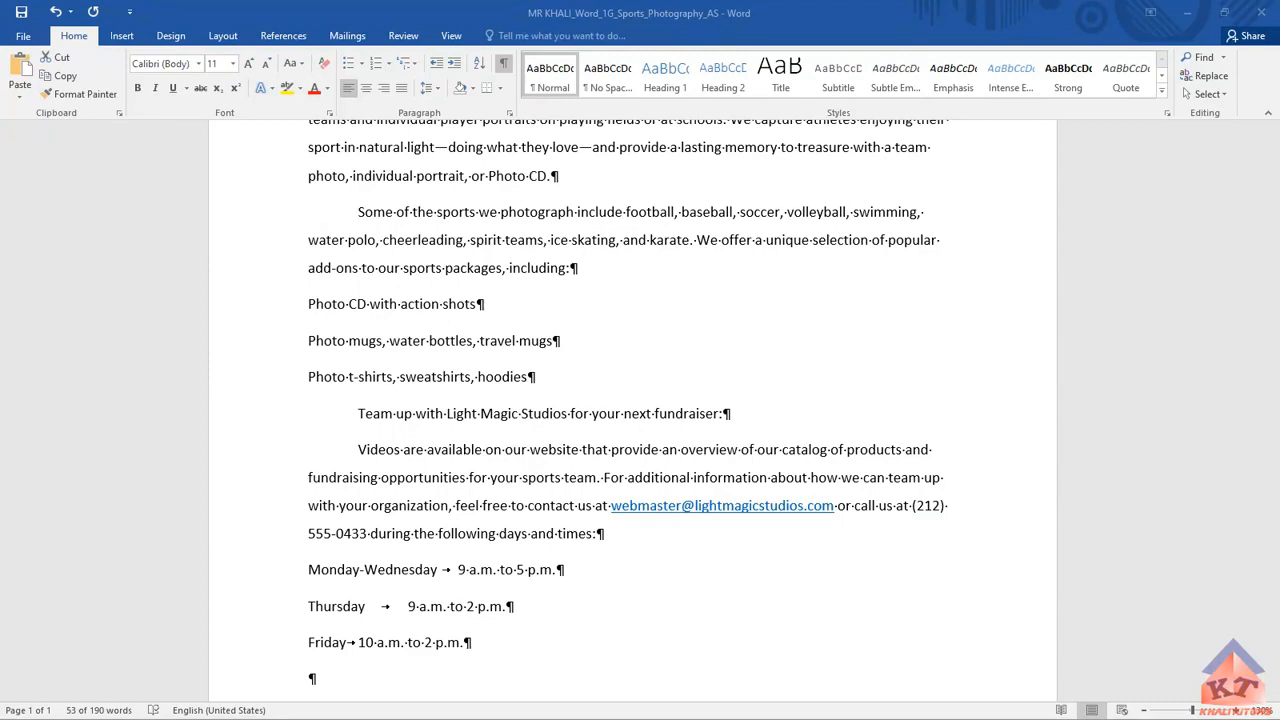
In the Word_1G_Sports_Photography_Instructions document, highlight all of step 3 and the first sentence of step 4 in yellow.
key(alt+Tab)
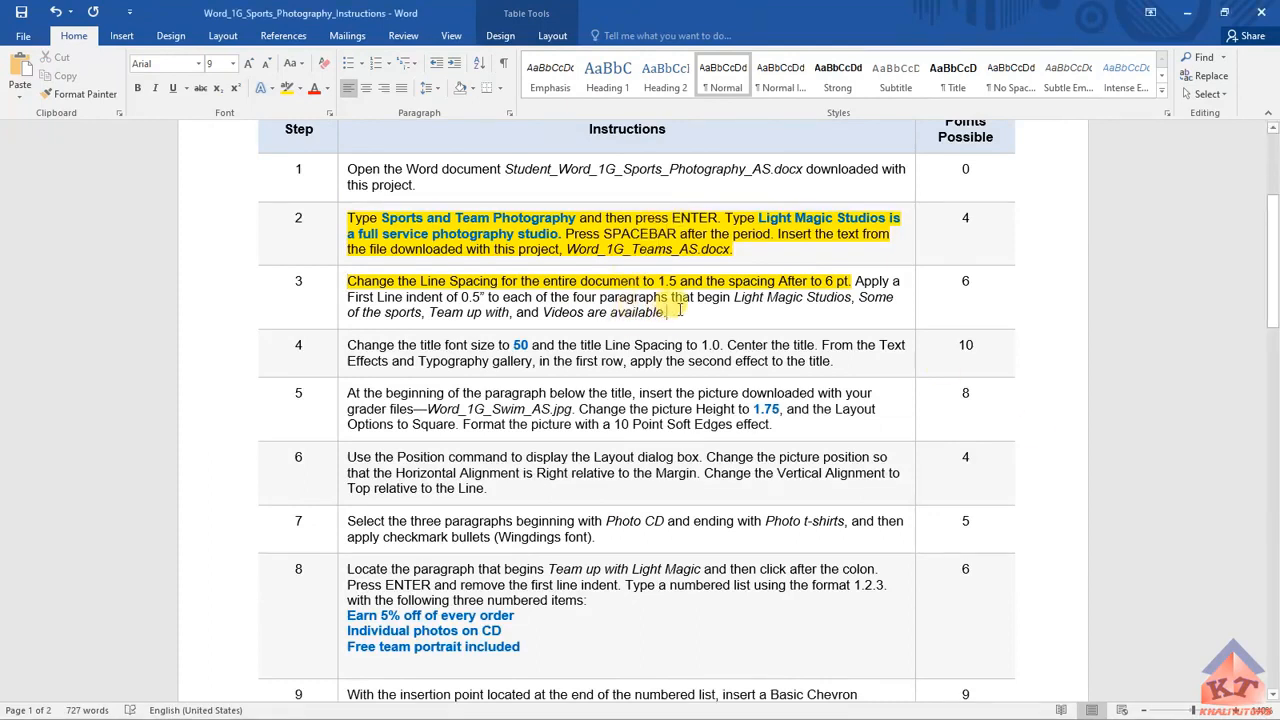
drag(677, 312, 358, 271)
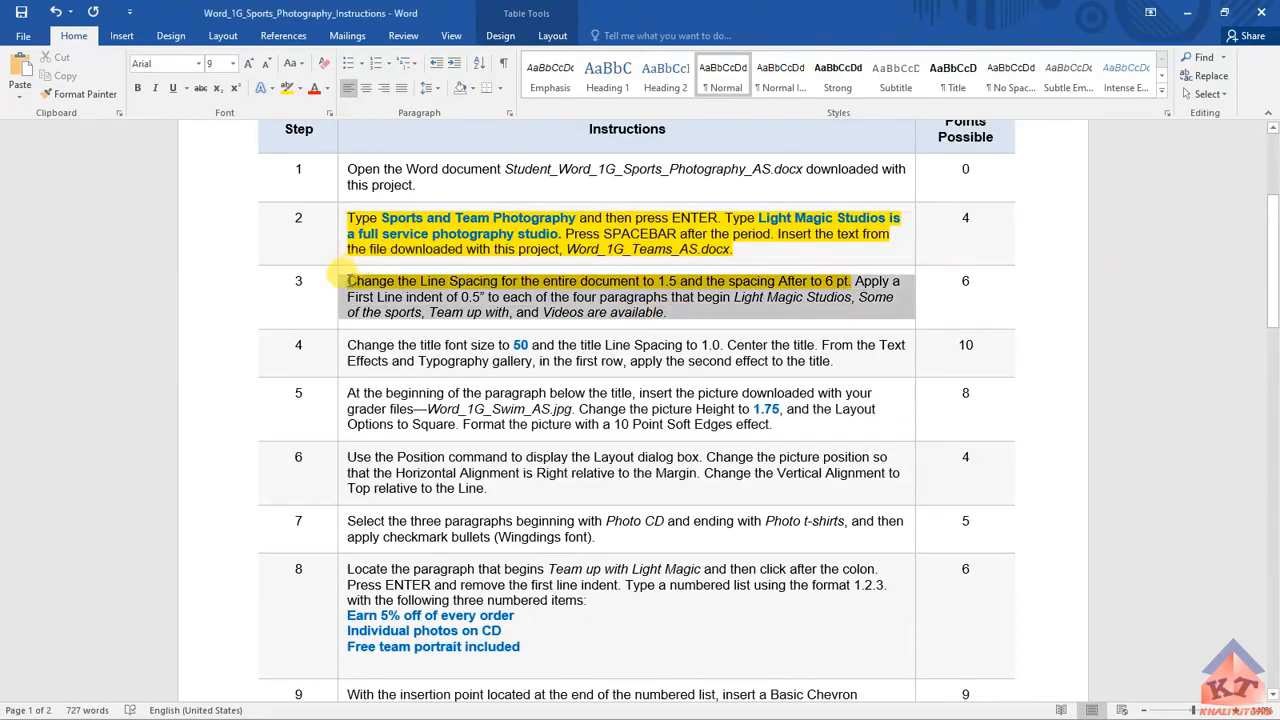
click(287, 88)
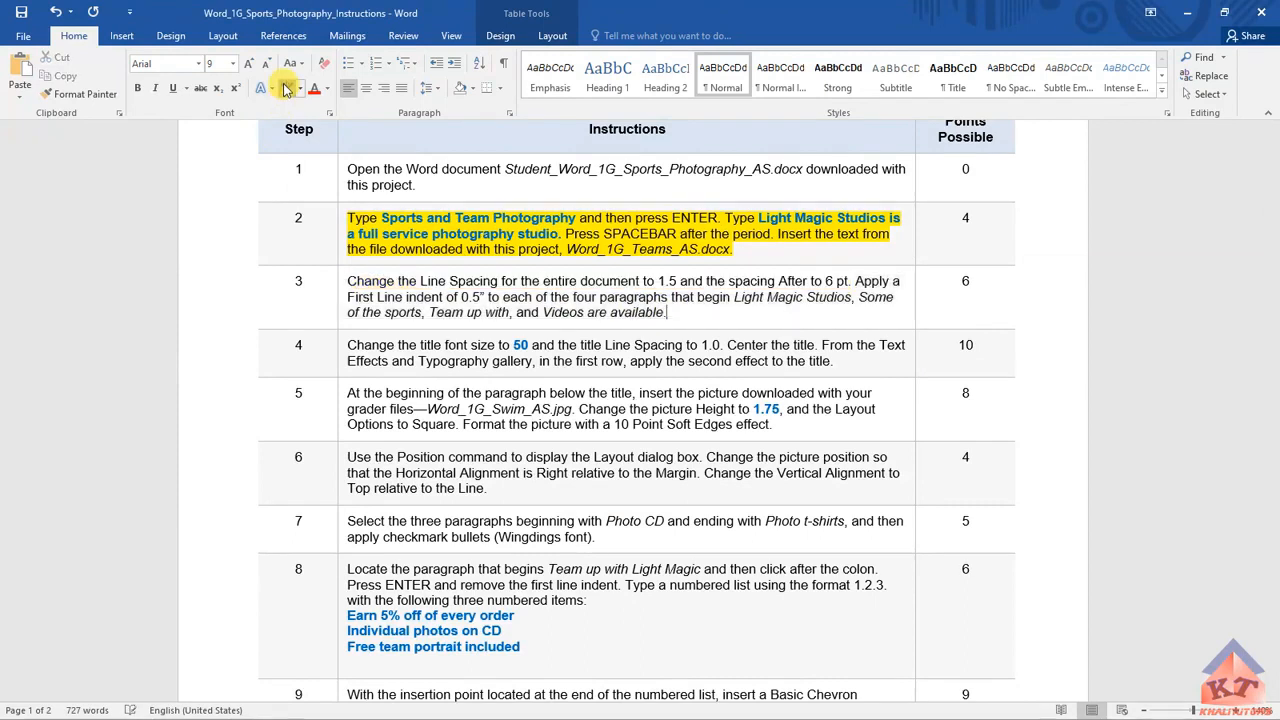
drag(680, 312, 352, 280)
click(287, 88)
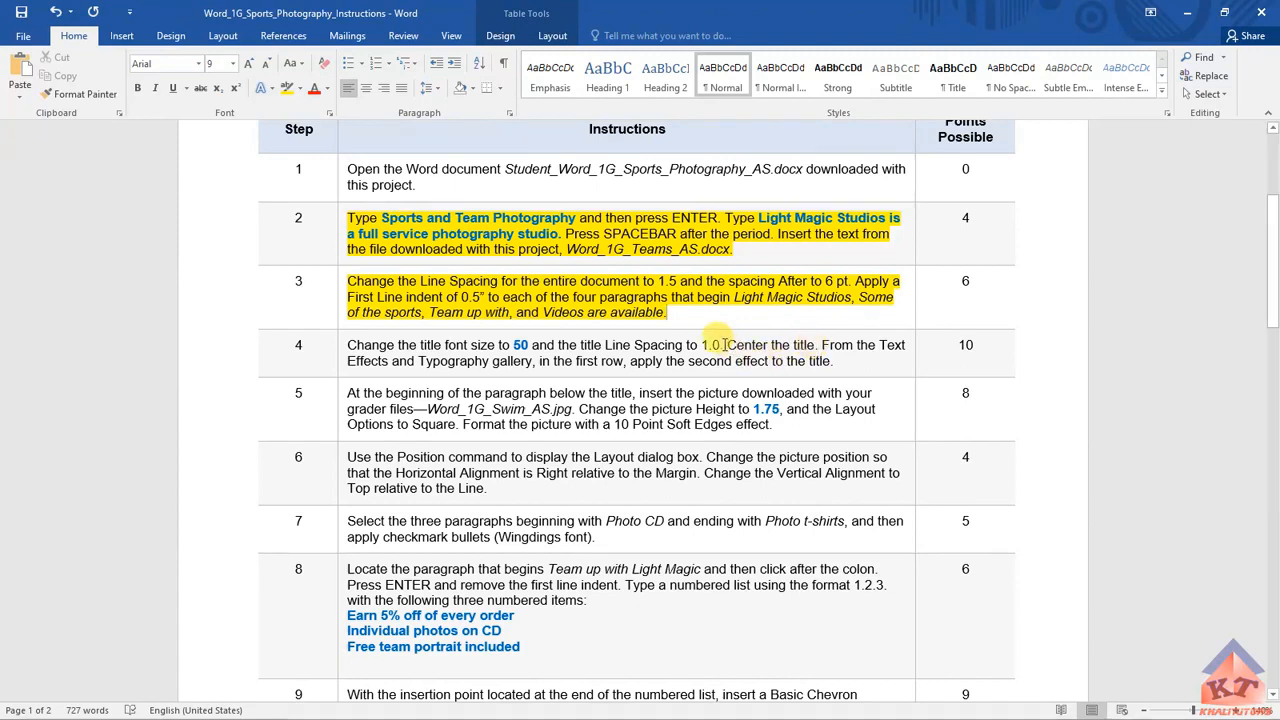
drag(722, 345, 350, 346)
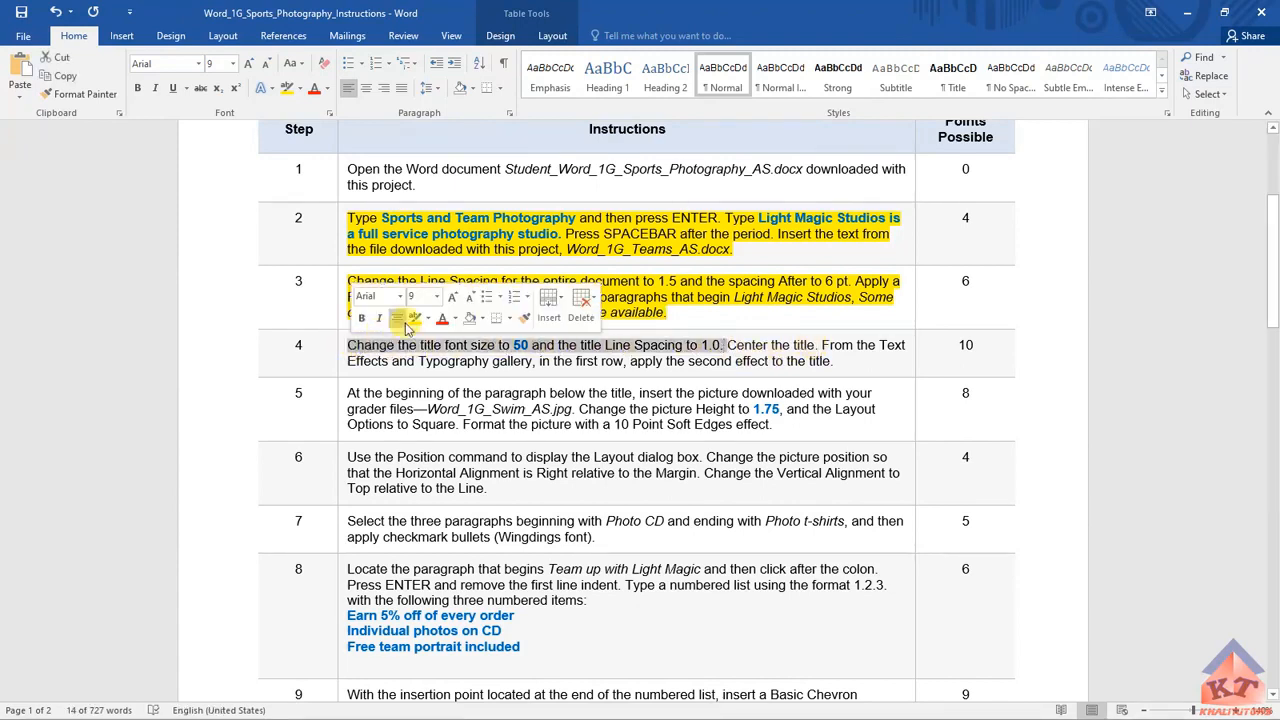
click(413, 318)
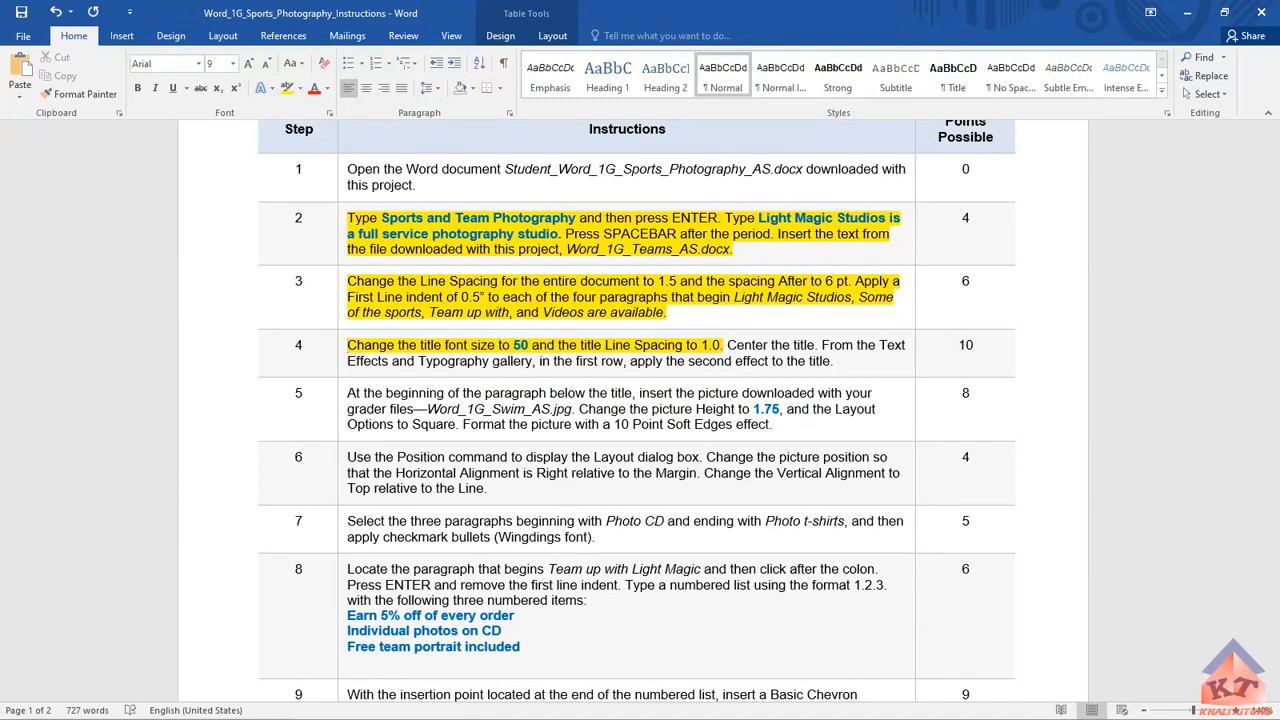
In the Sports_Photography_AS document, set the title "Sports and Team Photography" to font size 50 and line spacing 1.0.
key(alt+Tab)
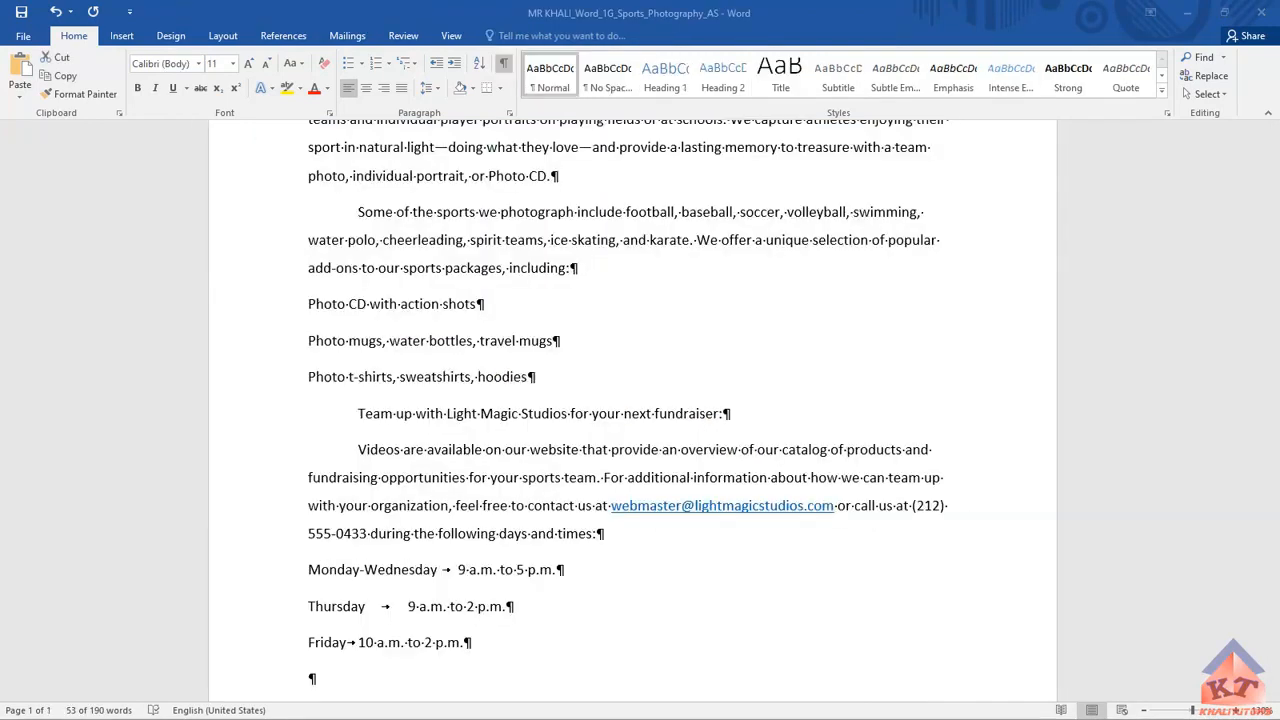
click(703, 318)
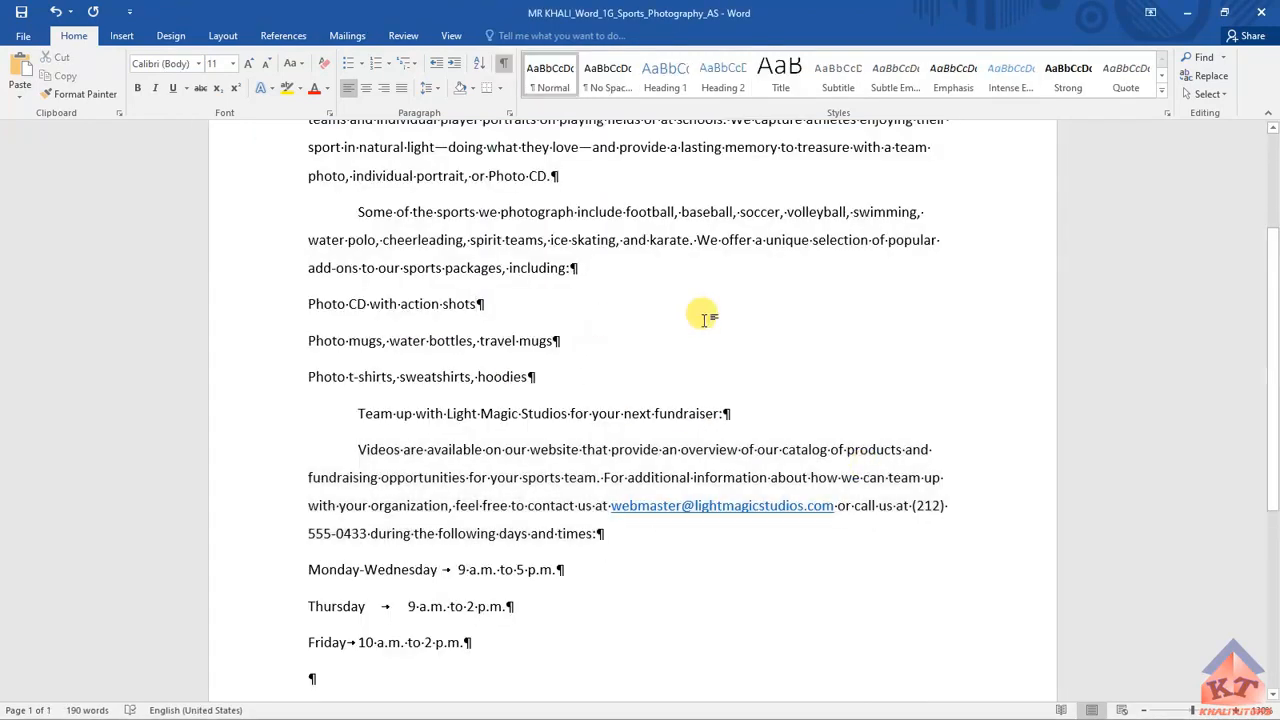
scroll(694, 314, down, 1)
scroll(694, 314, up, 5)
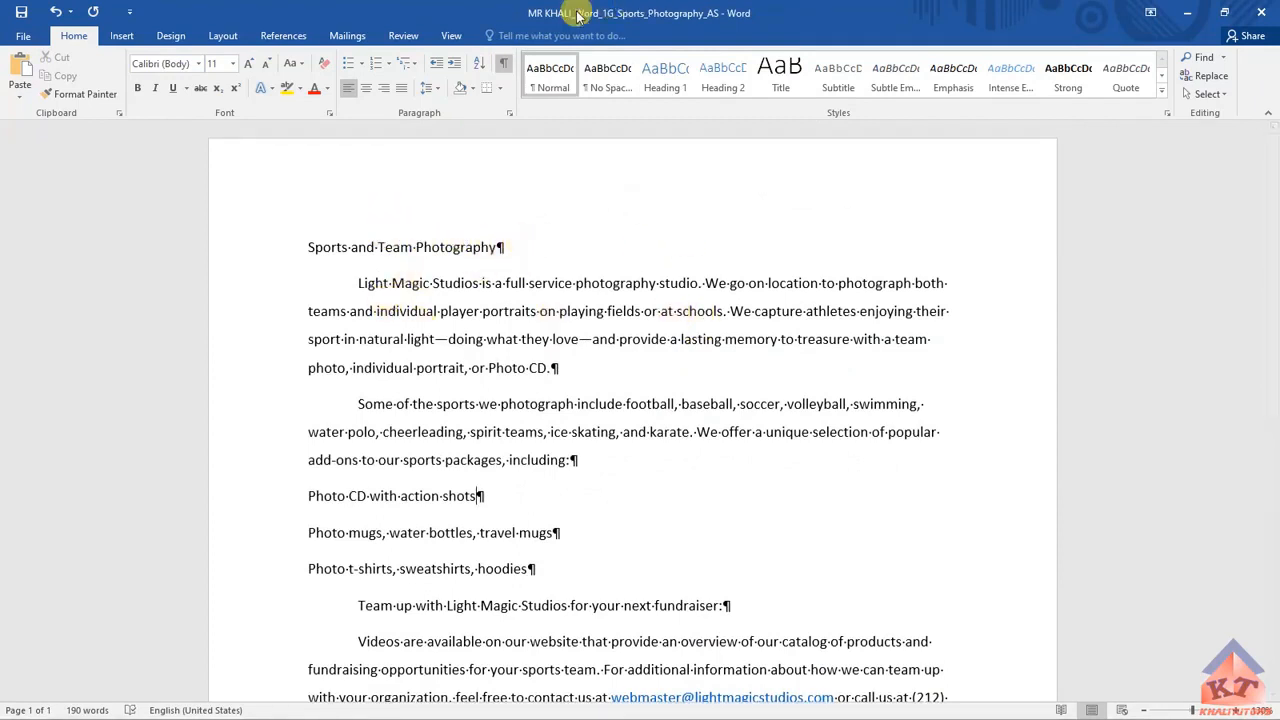
drag(536, 247, 300, 256)
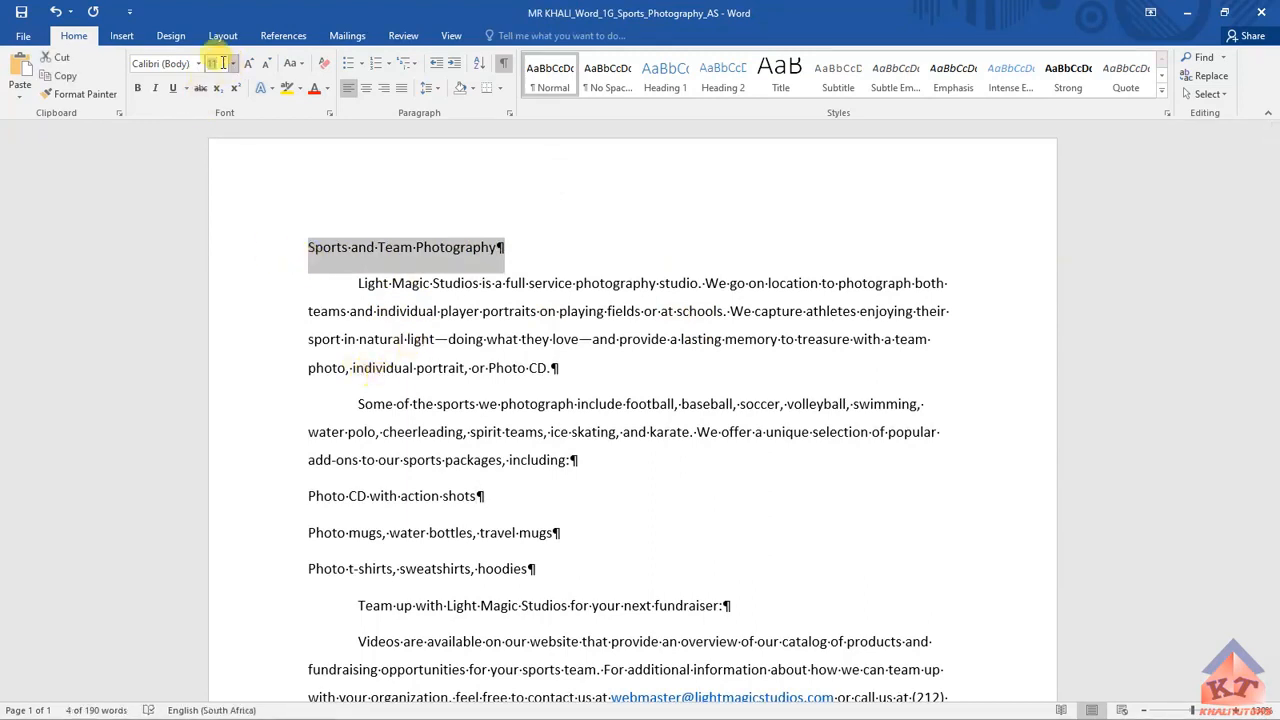
text(50)
key(Return)
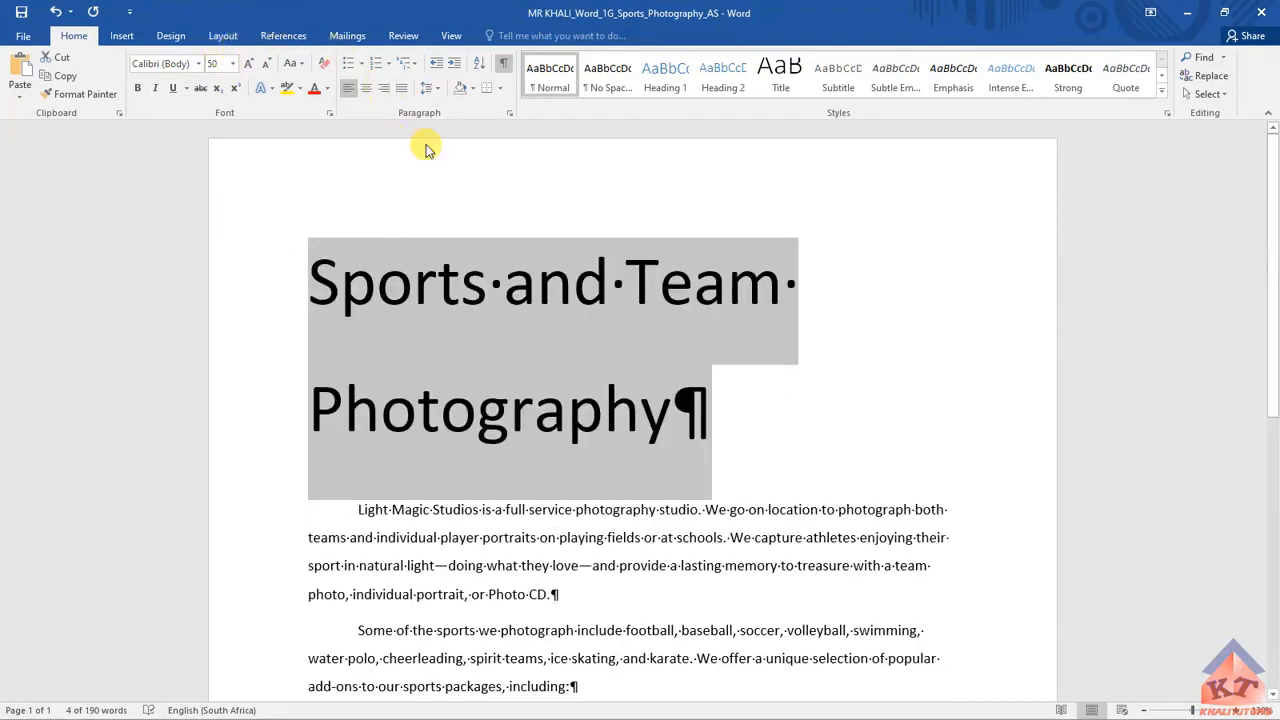
click(430, 89)
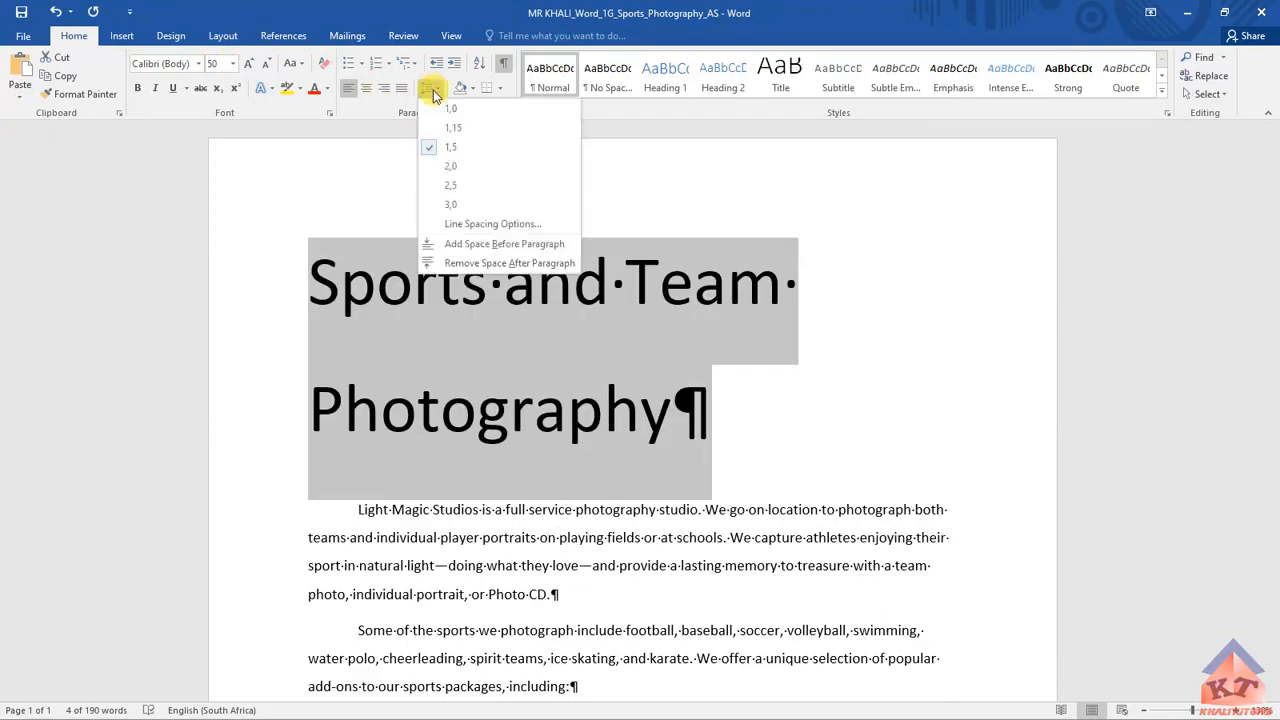
click(446, 107)
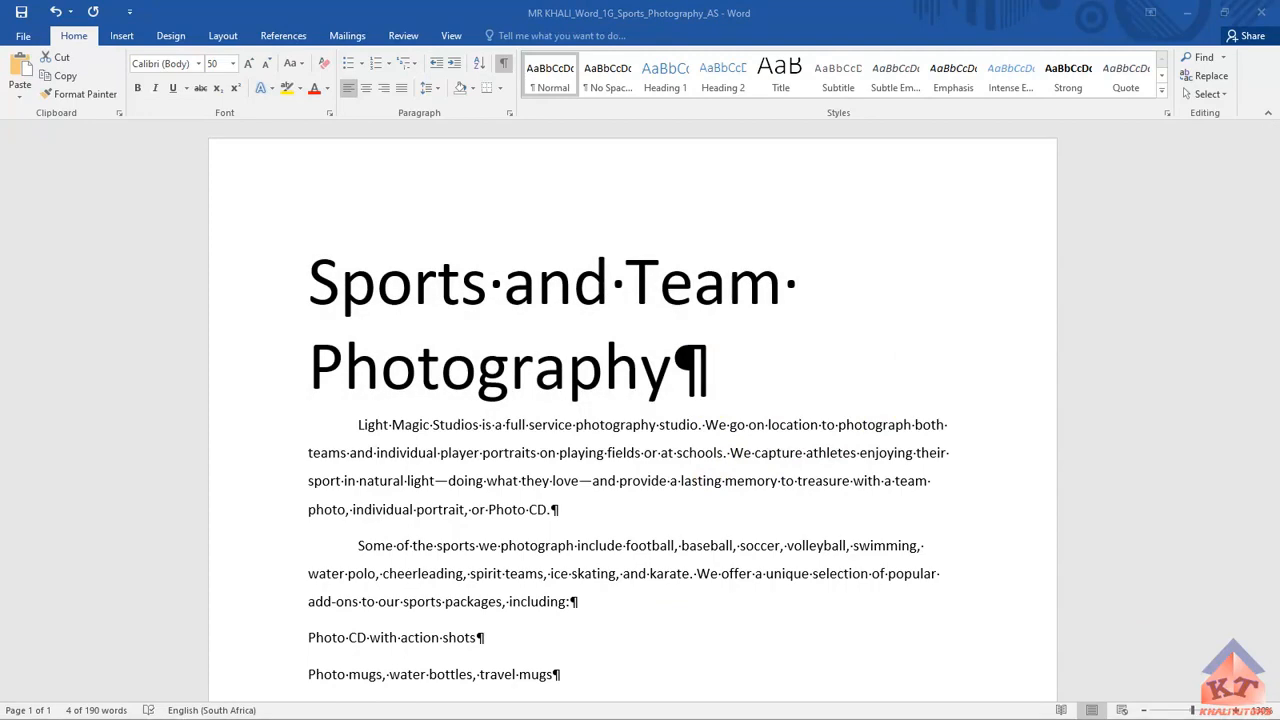
Check the instructions document, return to the Sports_Photography_AS document, and center the two-line title.
key(alt+Tab)
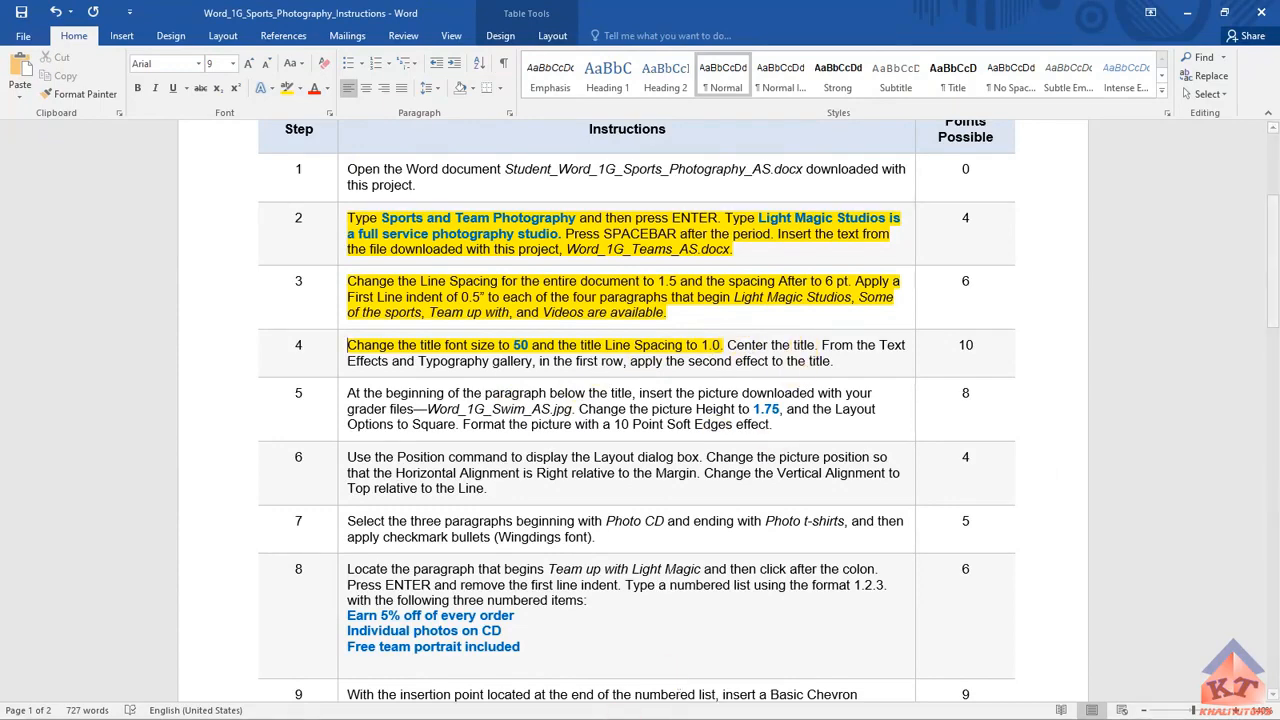
click(690, 718)
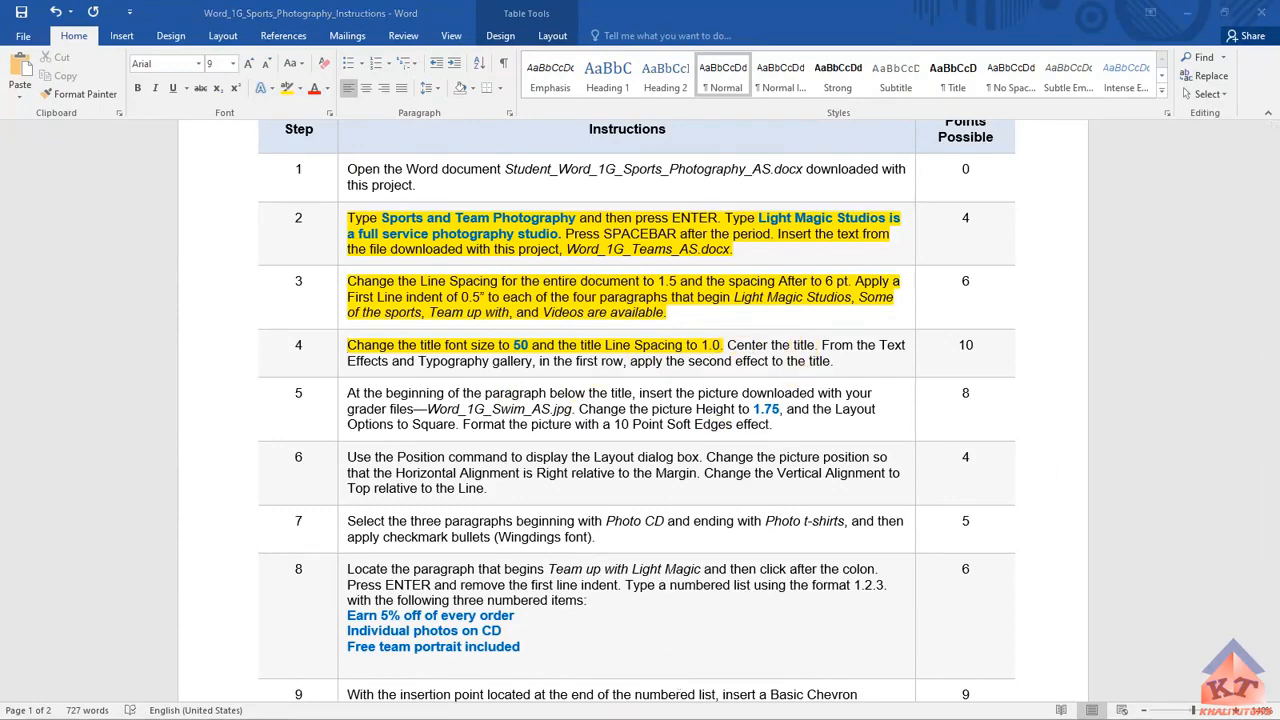
triple_click(474, 294)
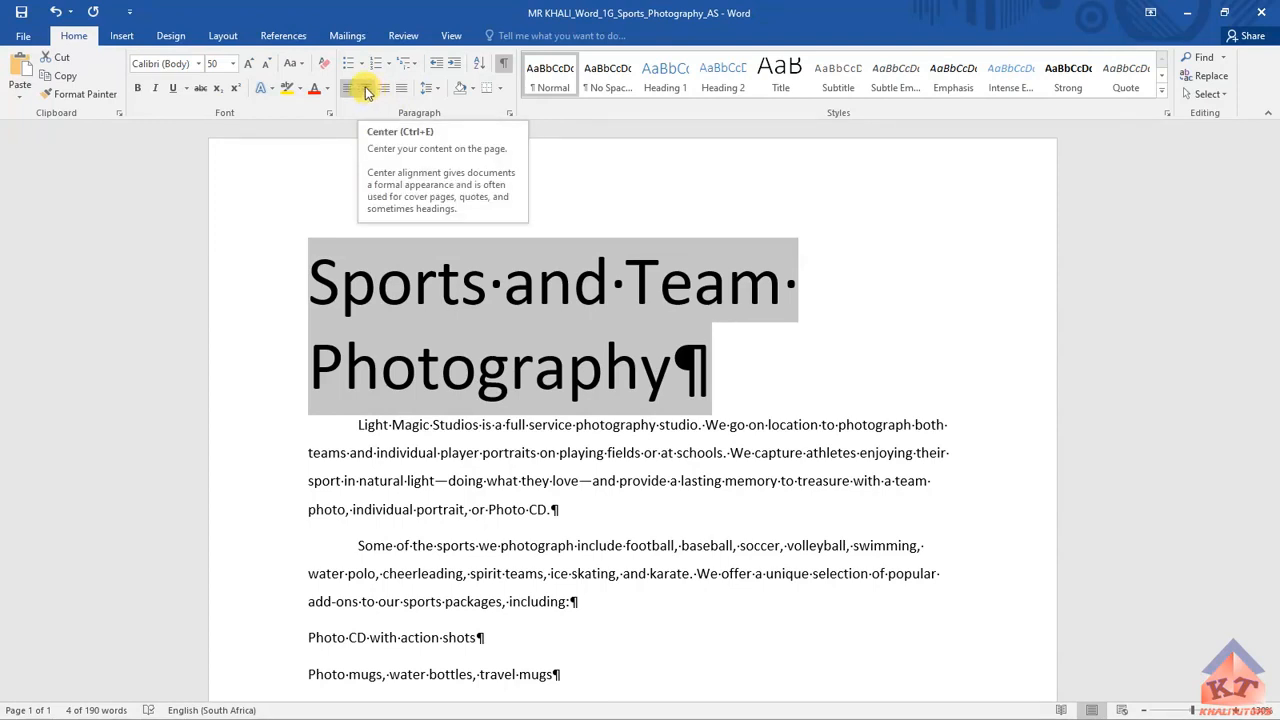
click(366, 91)
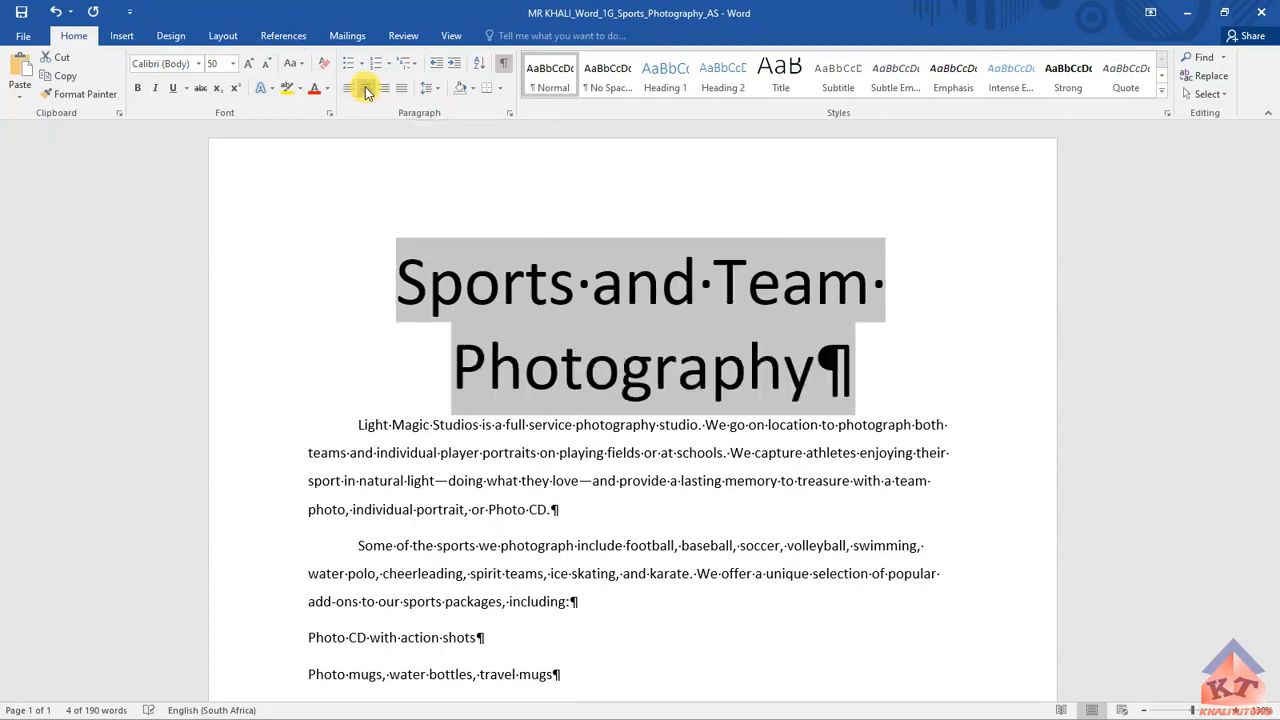
click(900, 328)
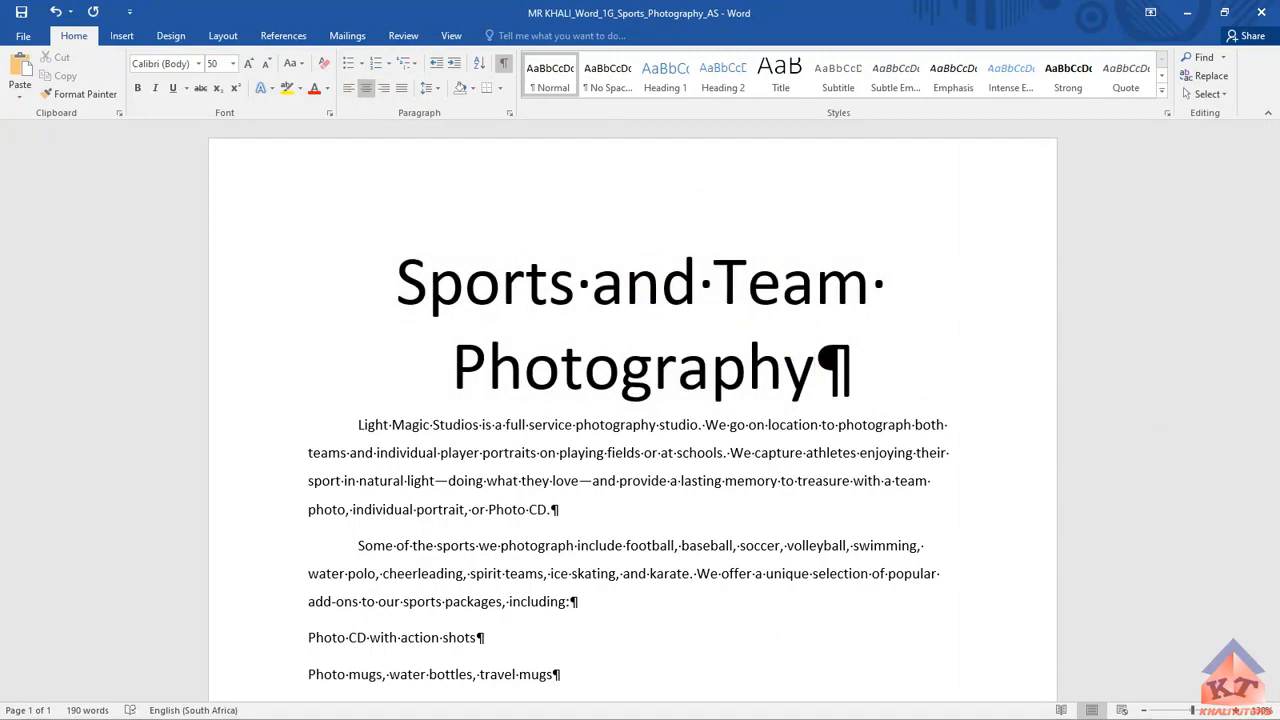
In the instructions document, highlight the sentence "Center the title." in step 4 in yellow.
key(alt+Tab)
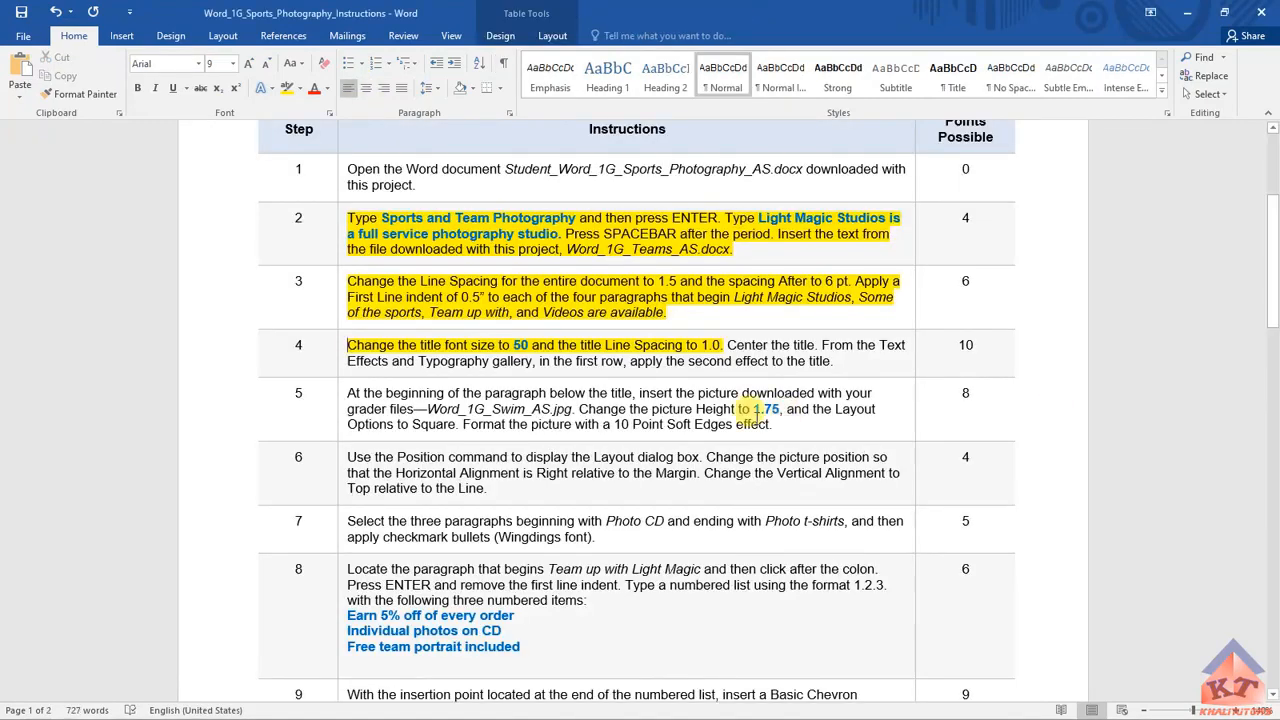
drag(760, 344, 819, 344)
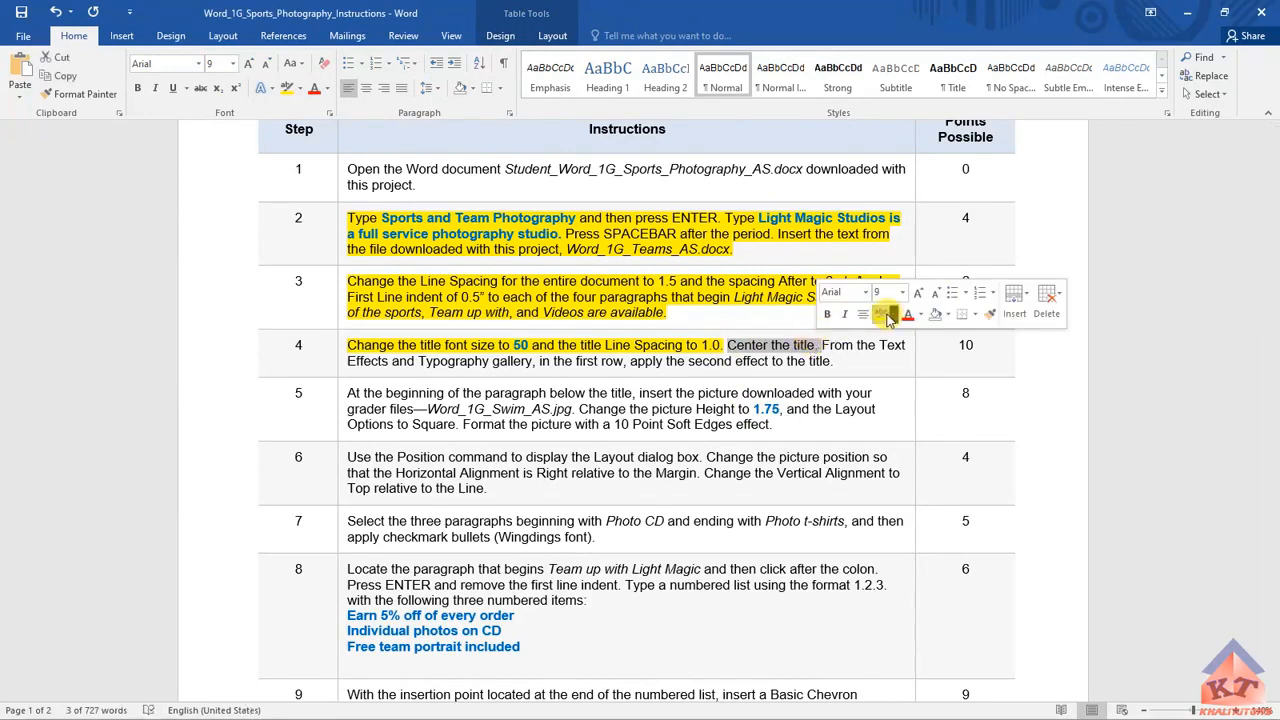
click(883, 316)
click(841, 360)
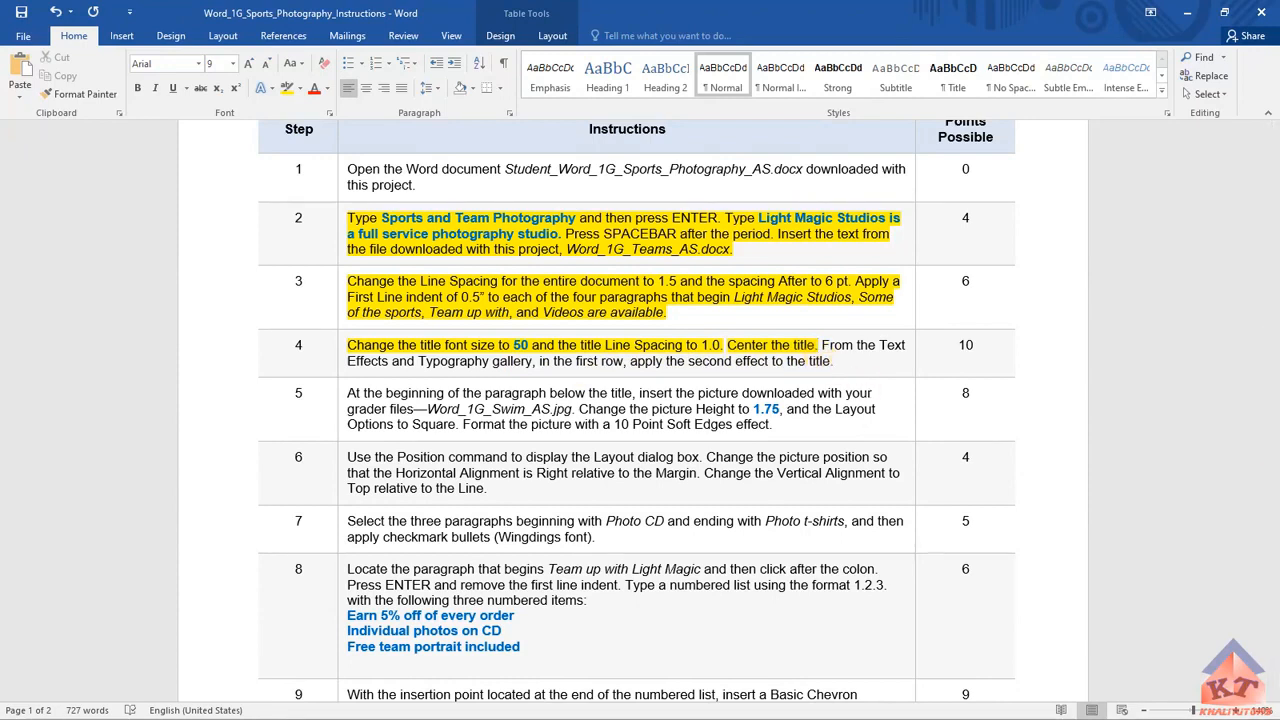
In the Sports_Photography_AS document, apply the second text effect in the gallery's first row to the whole title.
key(alt+Tab)
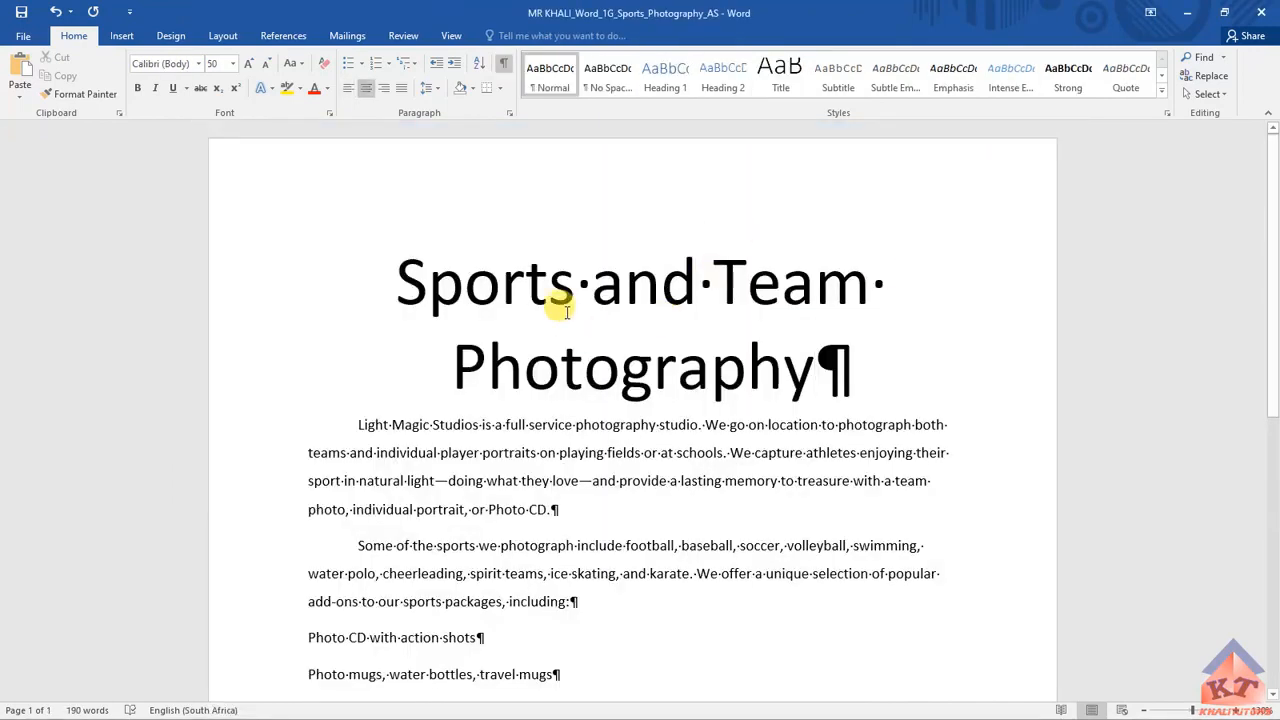
click(567, 312)
drag(394, 268, 786, 363)
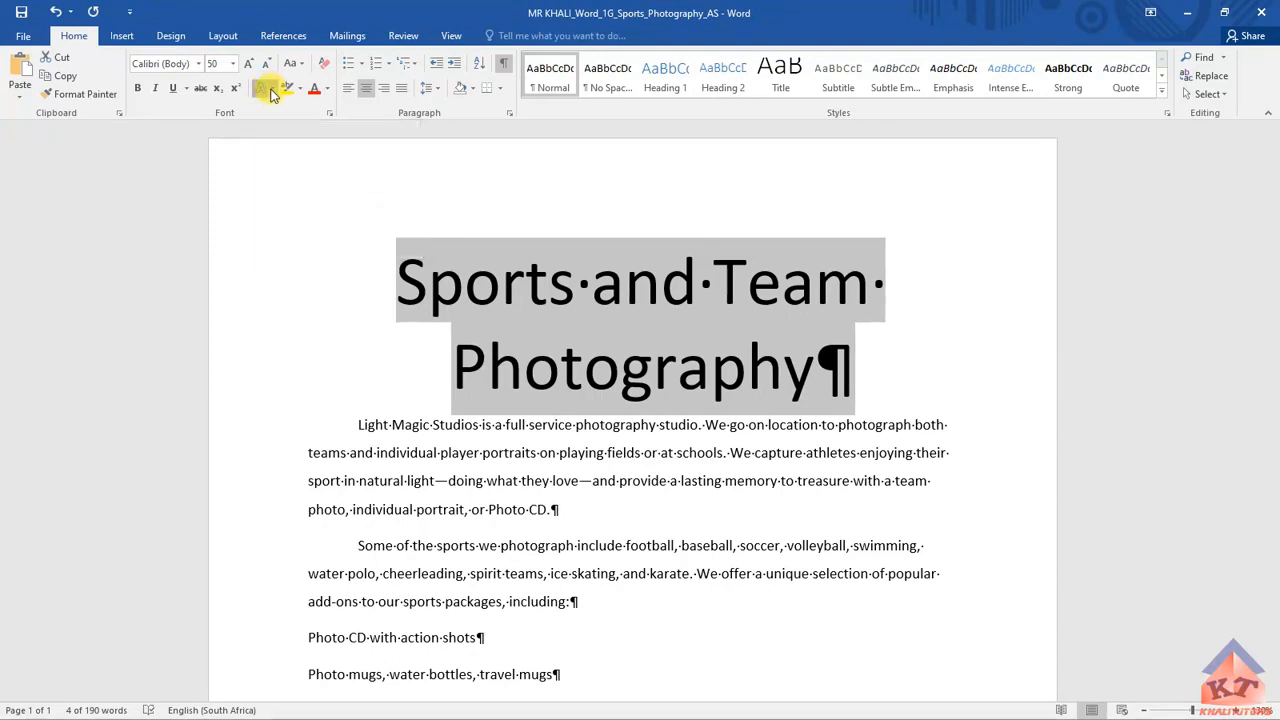
click(270, 92)
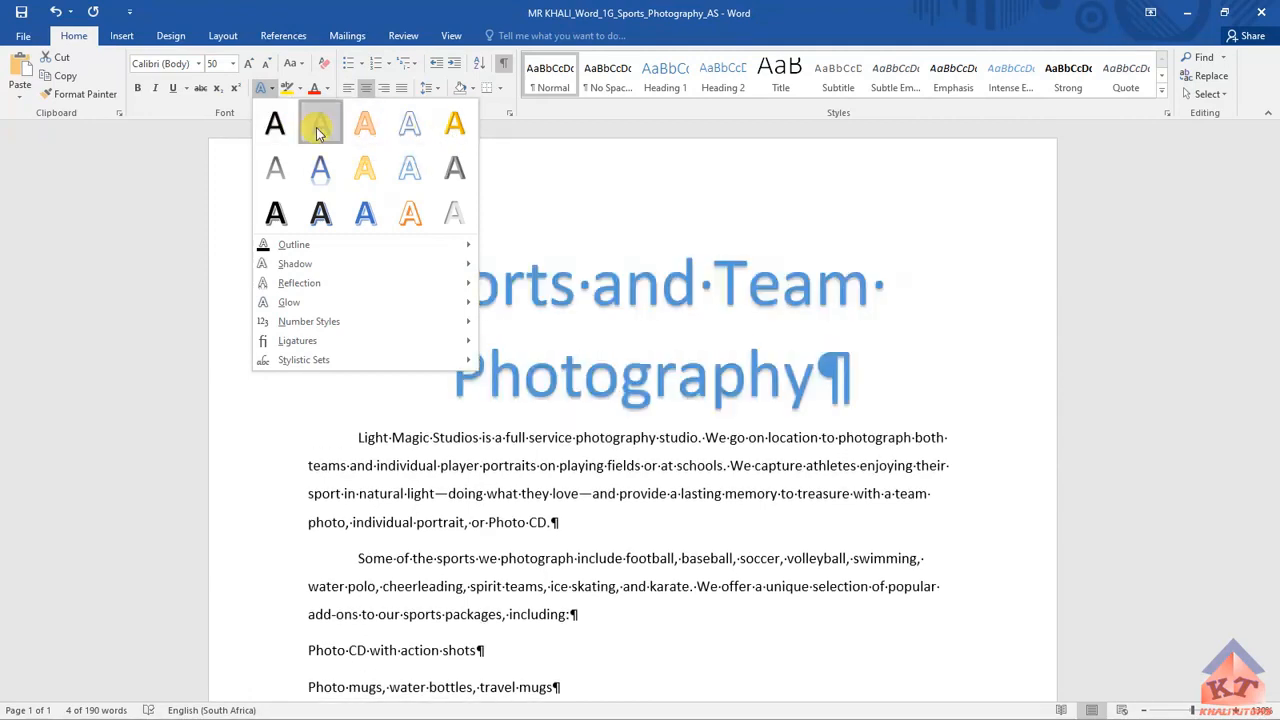
click(318, 130)
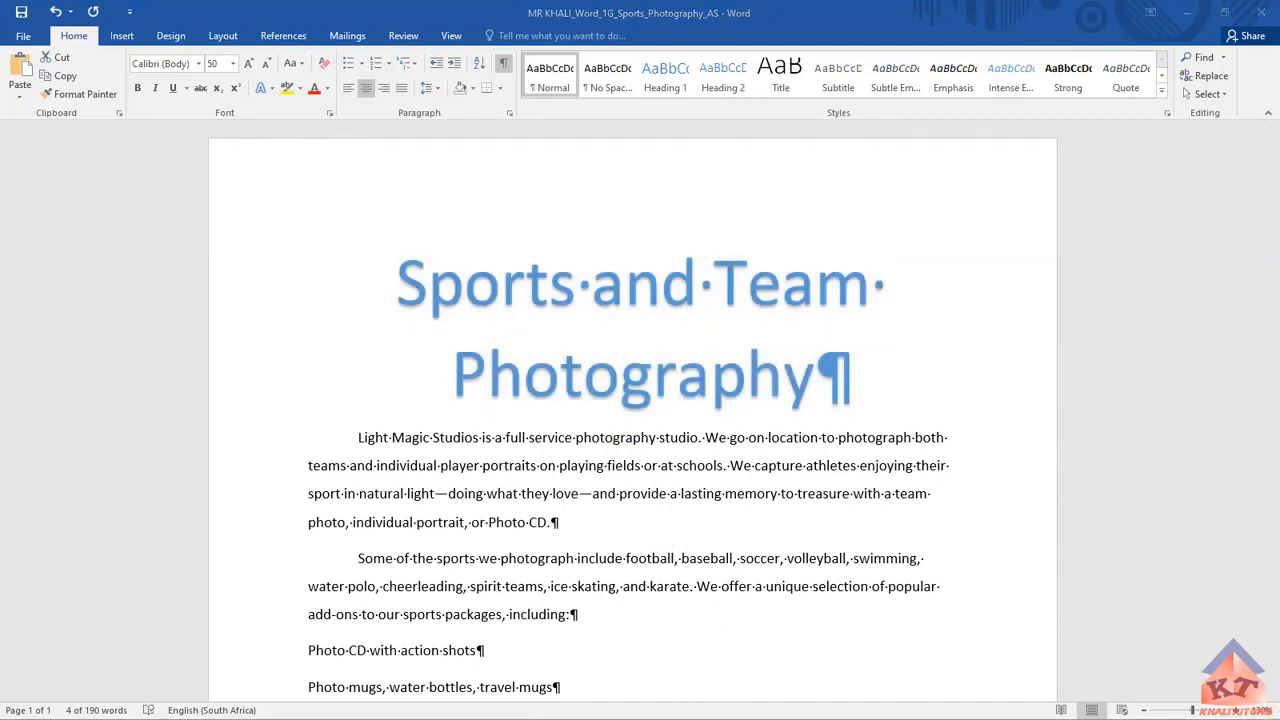
In the instructions document, highlight the last sentence of step 4, about the Text Effects and Typography gallery, in yellow.
key(alt+Tab)
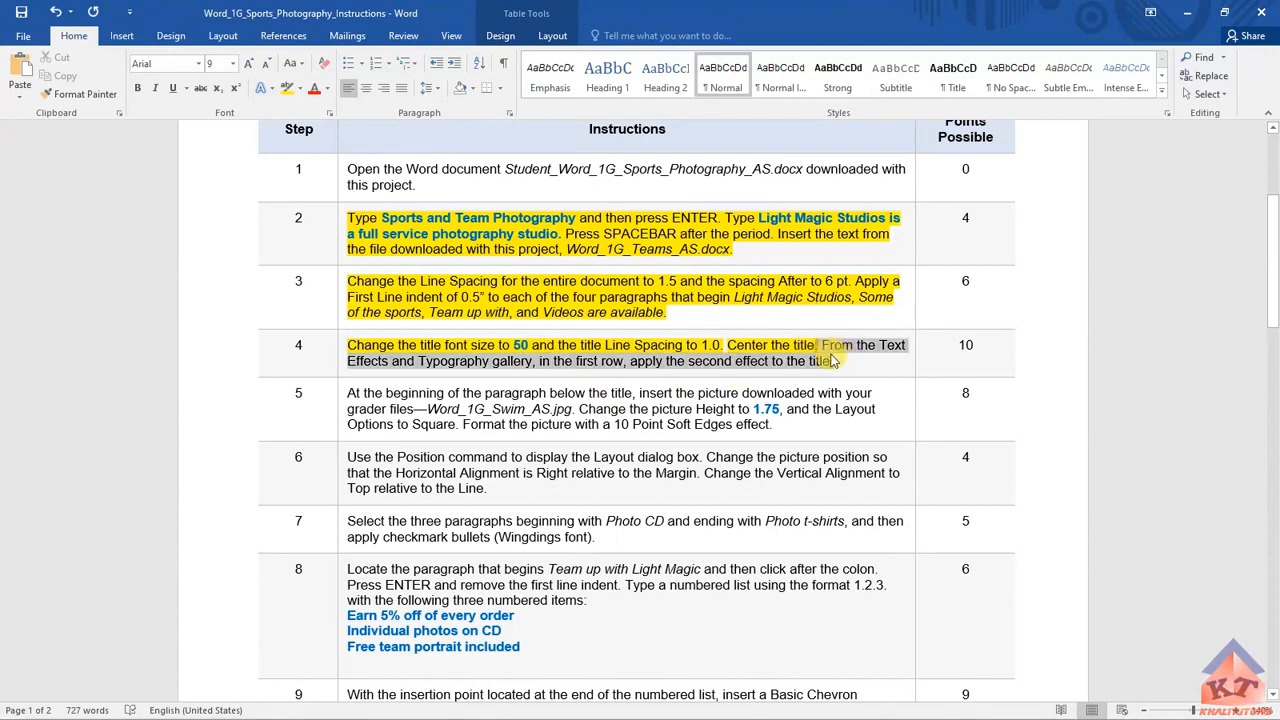
click(836, 361)
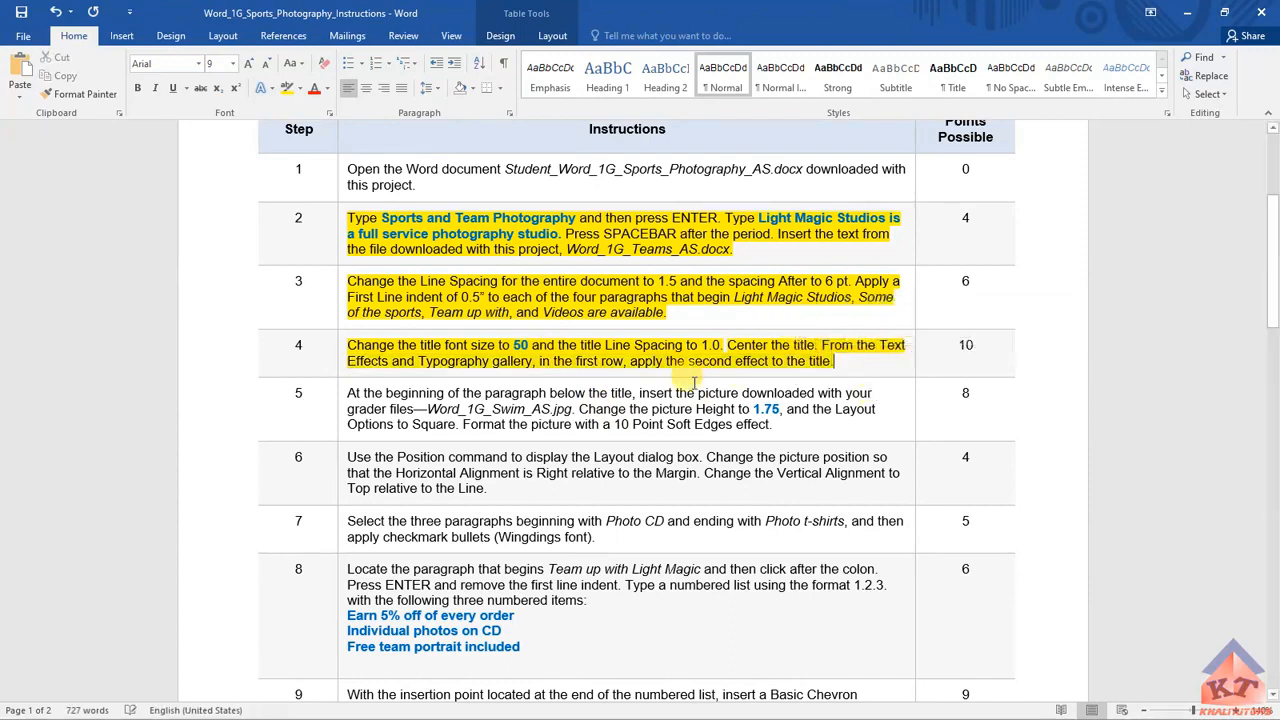